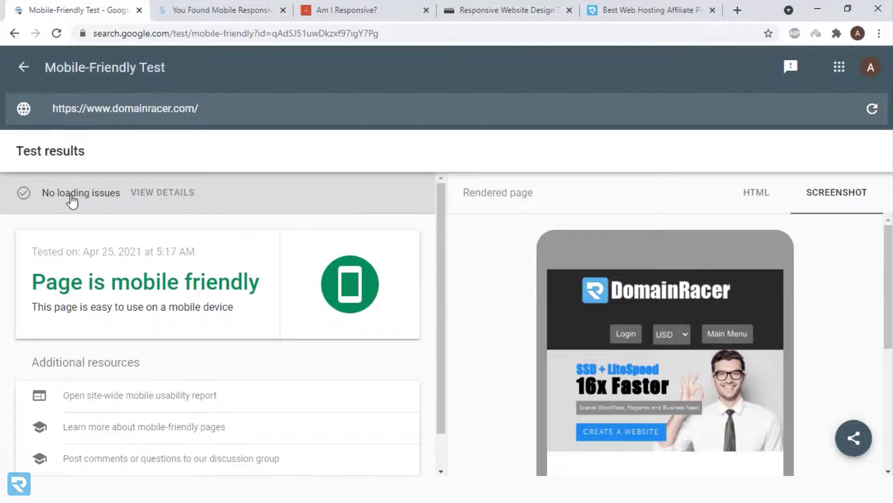
Step: Open the loading details of the mobile-friendly test result for domainracer.com and review the page resources and JavaScript console messages
left_click(156, 195)
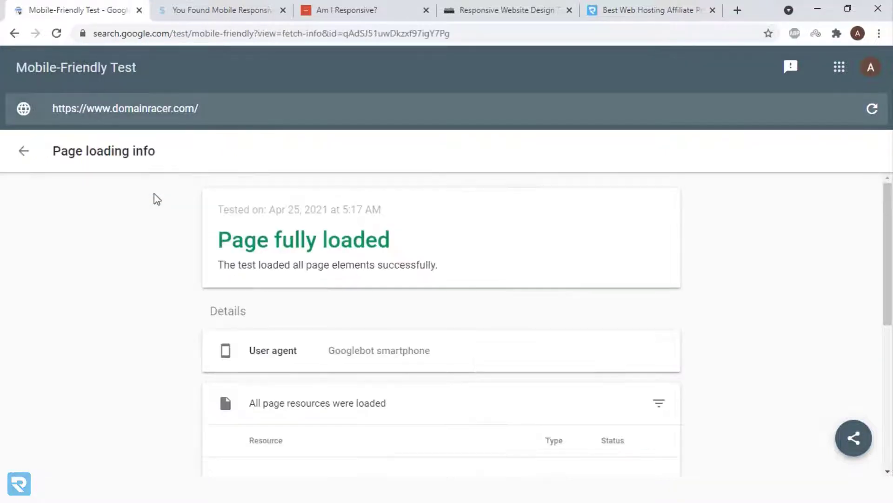
scroll(511, 261, "down", 10)
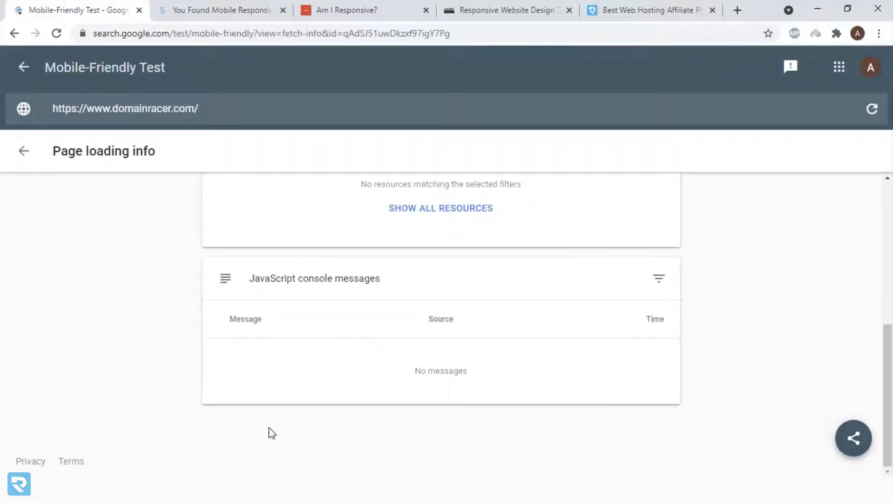
scroll(434, 340, "up", 10)
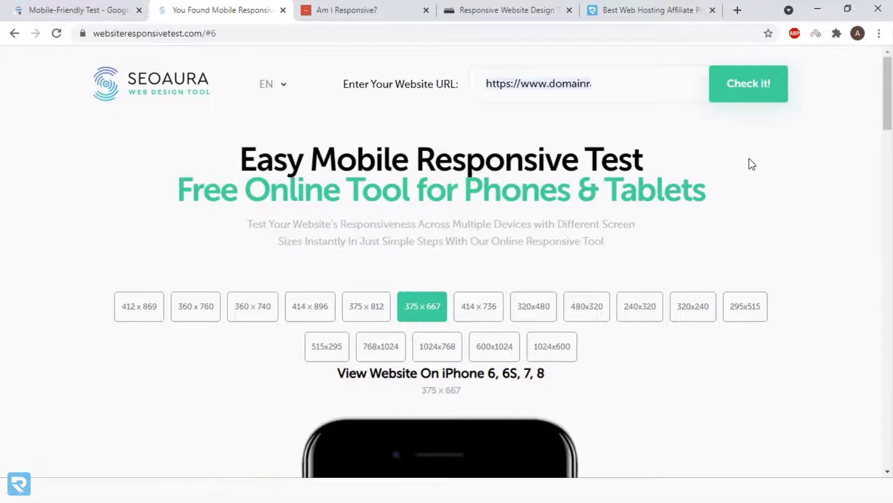
Step: In the Easy Mobile Responsive Test, preview the DomainRacer page at 375 x 667 and 515x295 and look through its content
scroll(750, 163, "down", 3)
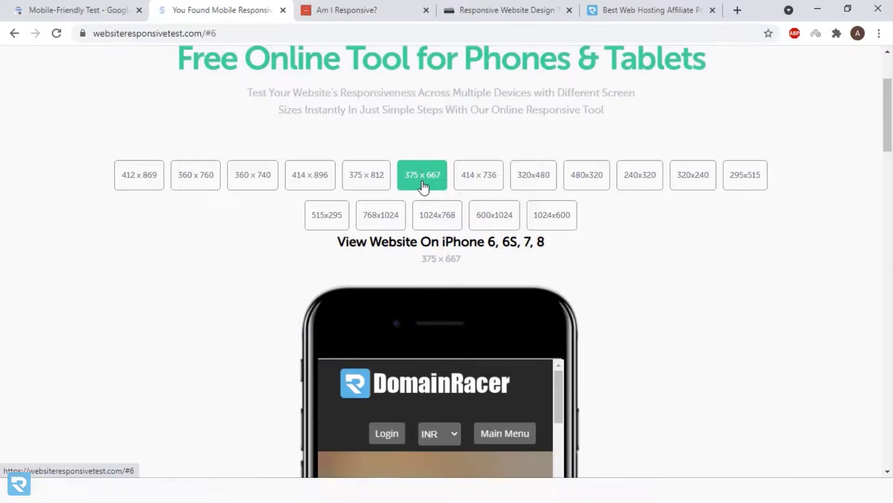
left_click(421, 184)
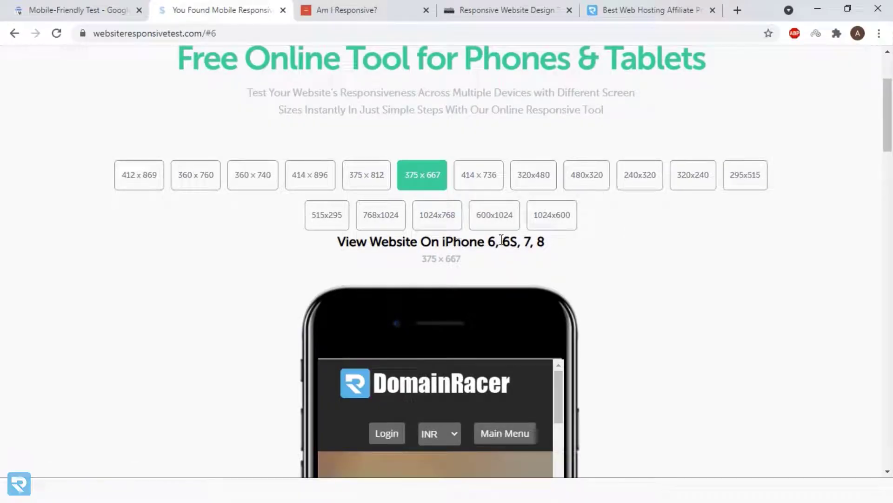
left_click(333, 224)
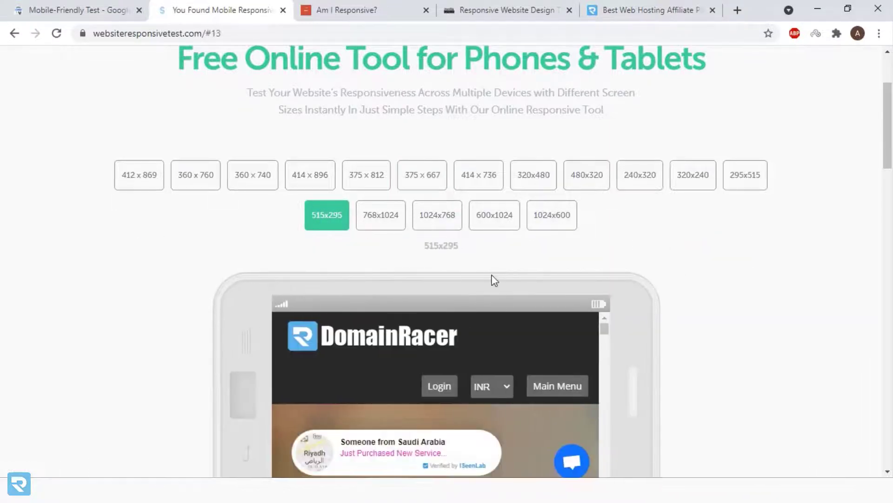
scroll(494, 280, "down", 4)
scroll(508, 199, "down", 3)
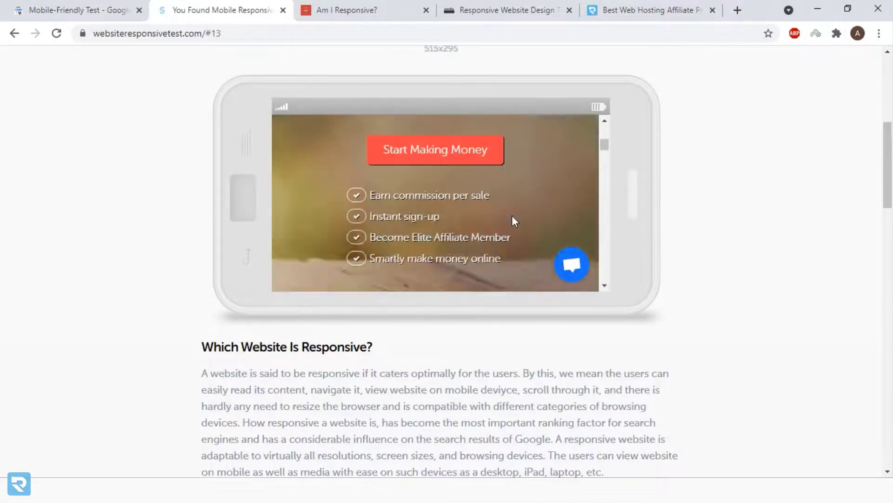
scroll(511, 216, "down", 3)
scroll(791, 329, "up", 7)
scroll(790, 330, "down", 1)
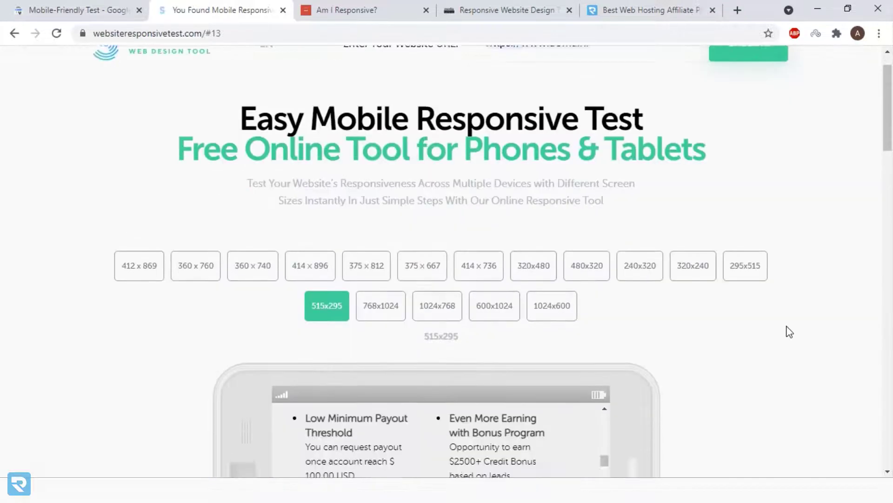
scroll(790, 331, "down", 3)
scroll(462, 313, "down", 6)
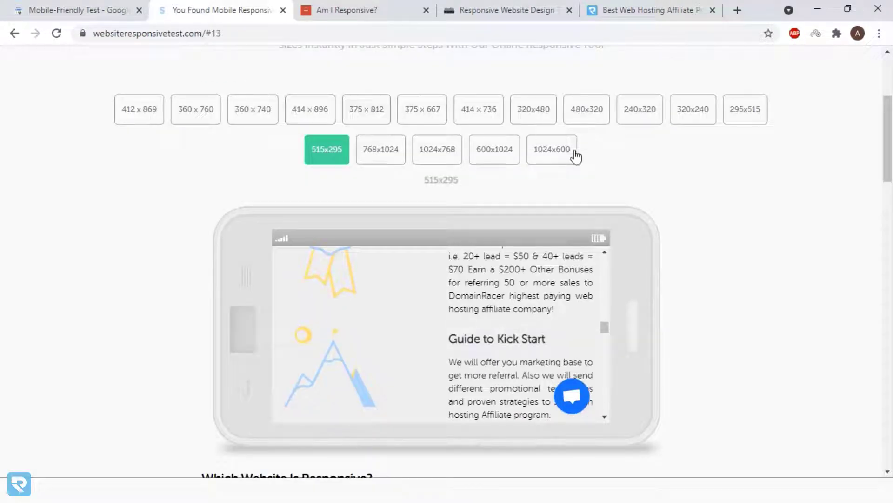
Step: Preview the DomainRacer page at 600x1024 and look through its layout in the tablet frame
left_click(495, 153)
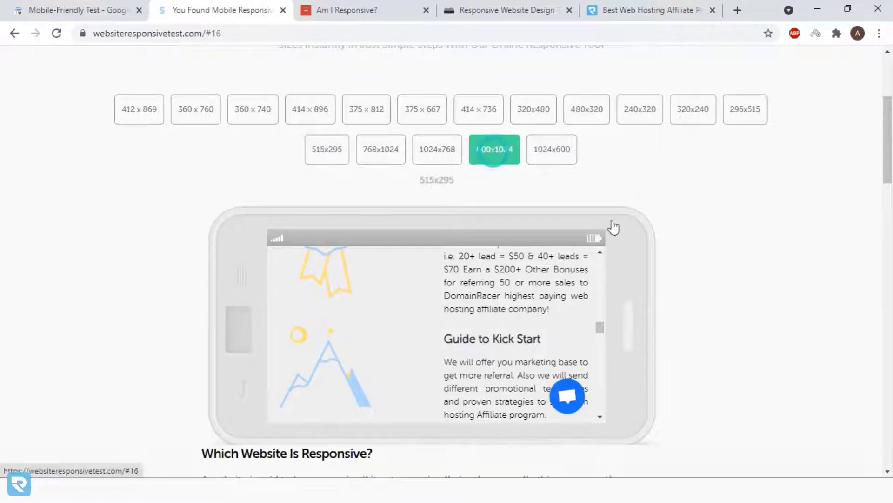
scroll(695, 257, "down", 6)
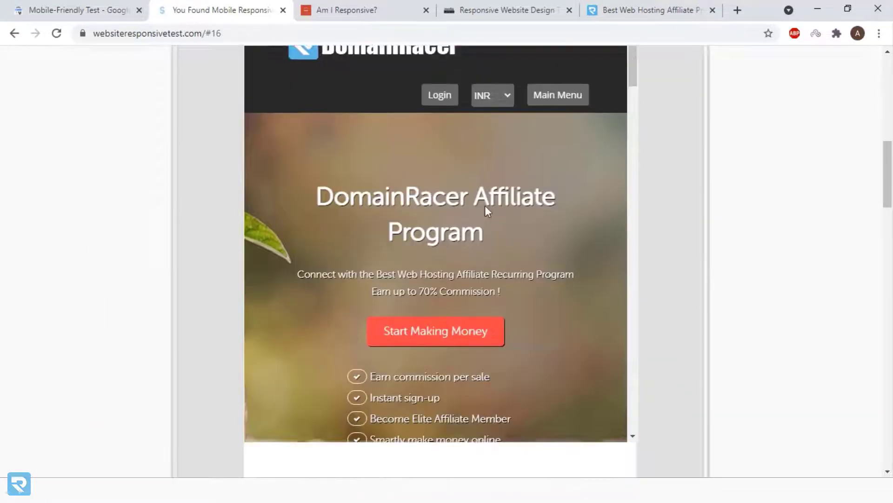
scroll(485, 211, "down", 10)
scroll(769, 267, "up", 8)
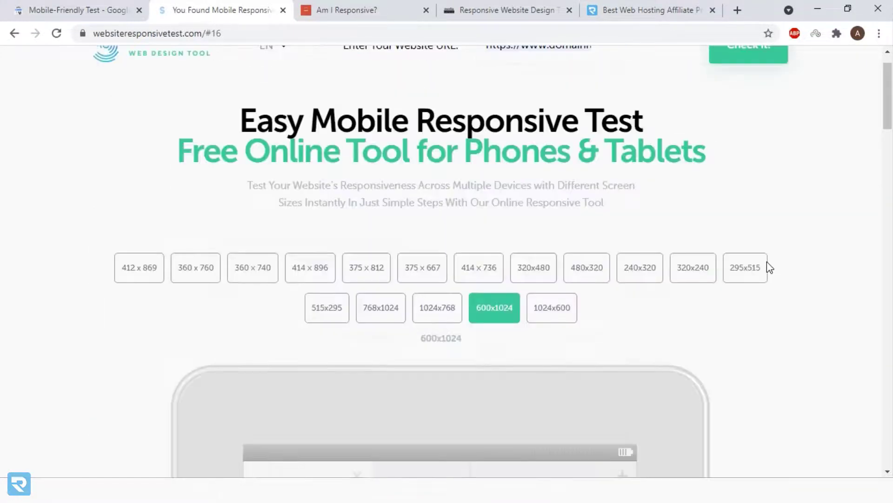
scroll(767, 267, "up", 1)
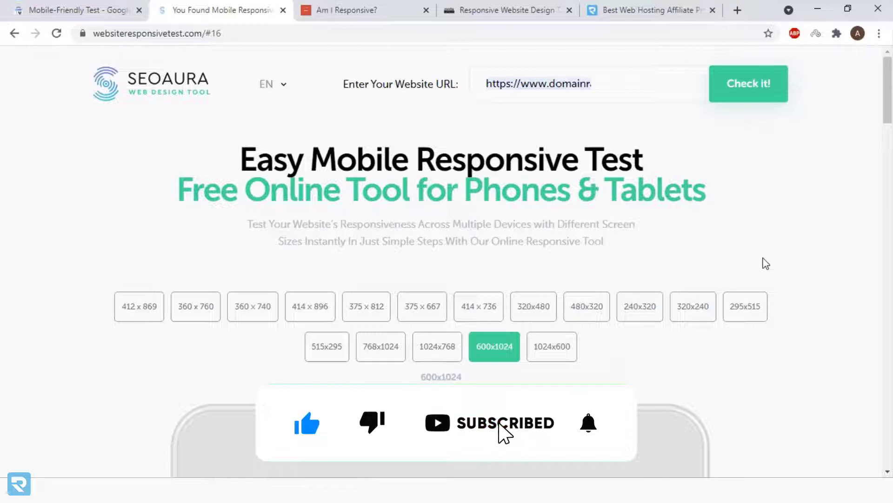
Step: Switch to the Am I Responsive? page and examine the DomainRacer affiliate page in its desktop, laptop, tablet and phone previews
left_click(84, 9)
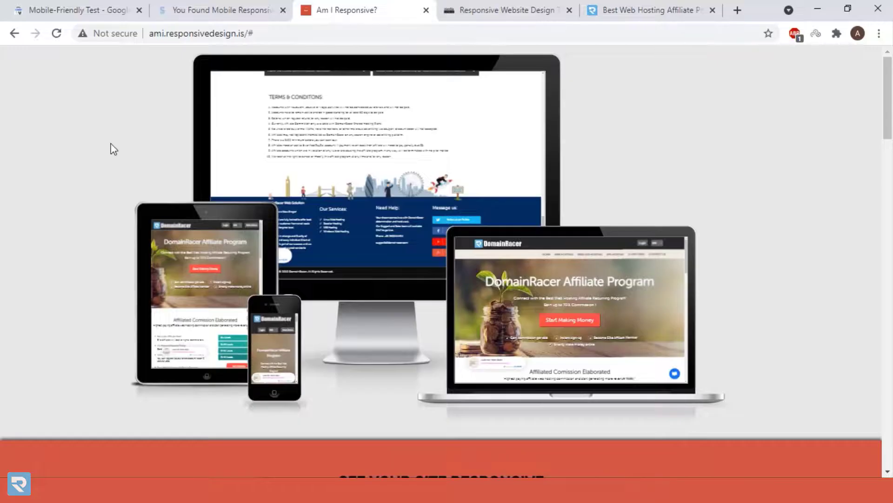
scroll(281, 155, "up", 10)
scroll(819, 167, "down", 8)
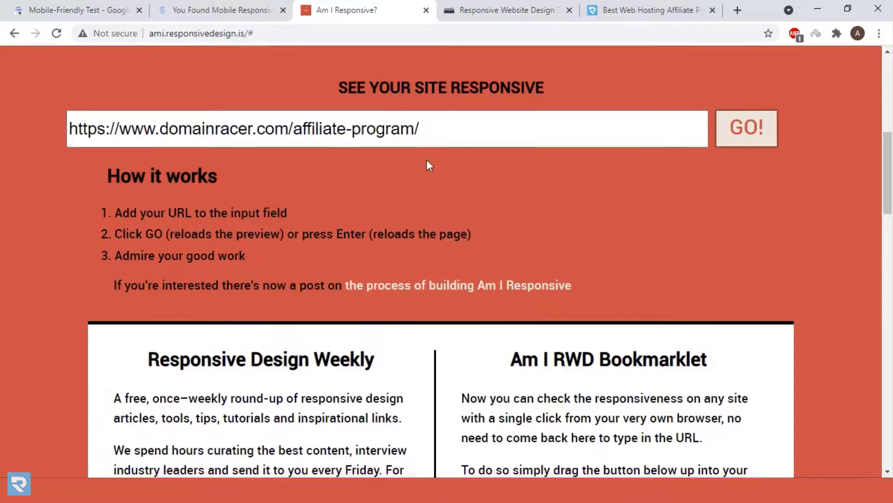
scroll(338, 162, "up", 7)
scroll(338, 162, "up", 2)
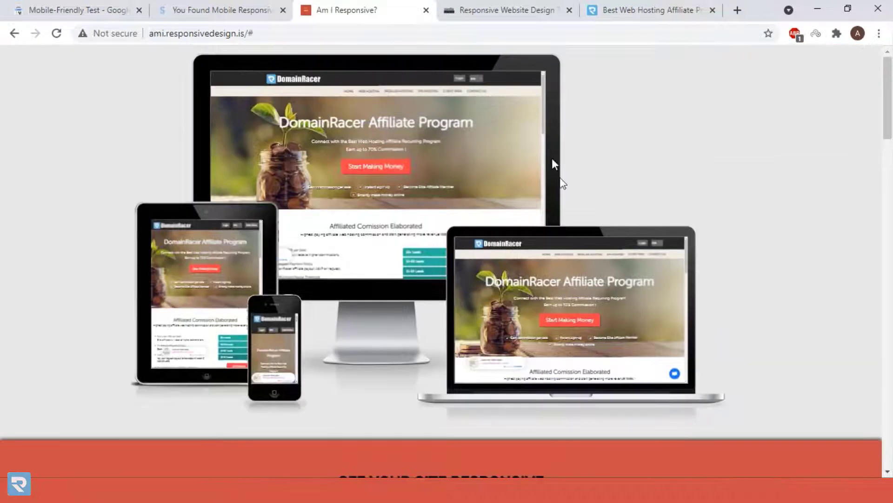
scroll(479, 145, "down", 10)
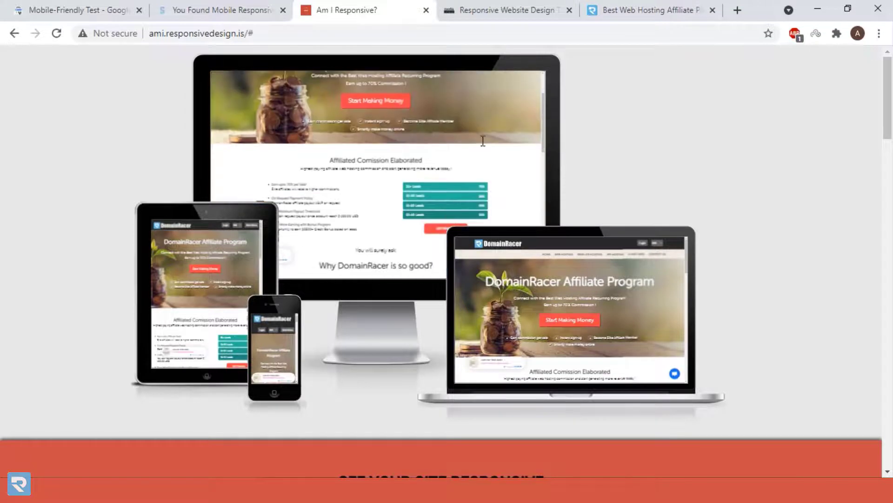
scroll(603, 306, "down", 10)
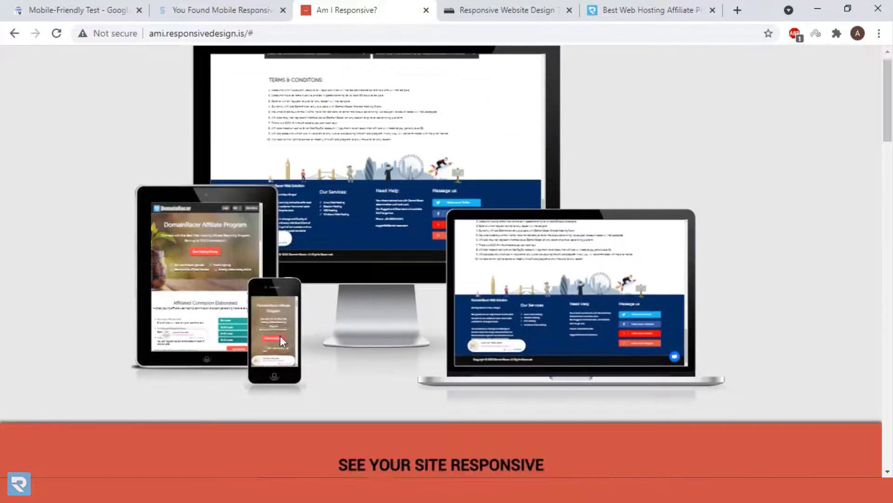
scroll(233, 195, "down", 5)
scroll(234, 201, "up", 10)
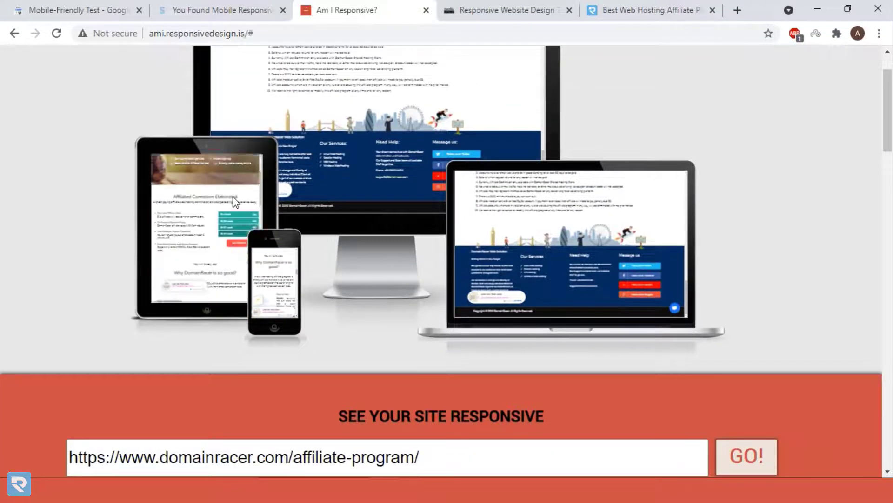
scroll(567, 242, "up", 10)
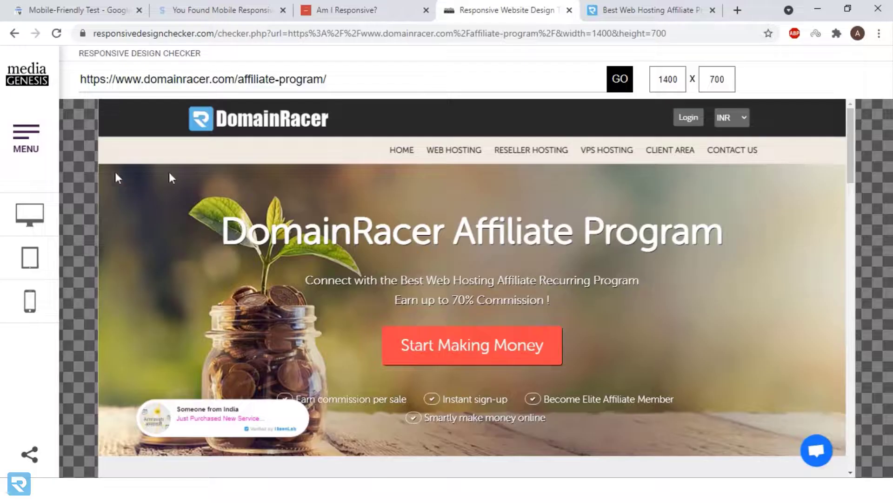
Step: In Responsive Design Checker, review the available desktop, tablet and mobile screen size presets
left_click(33, 223)
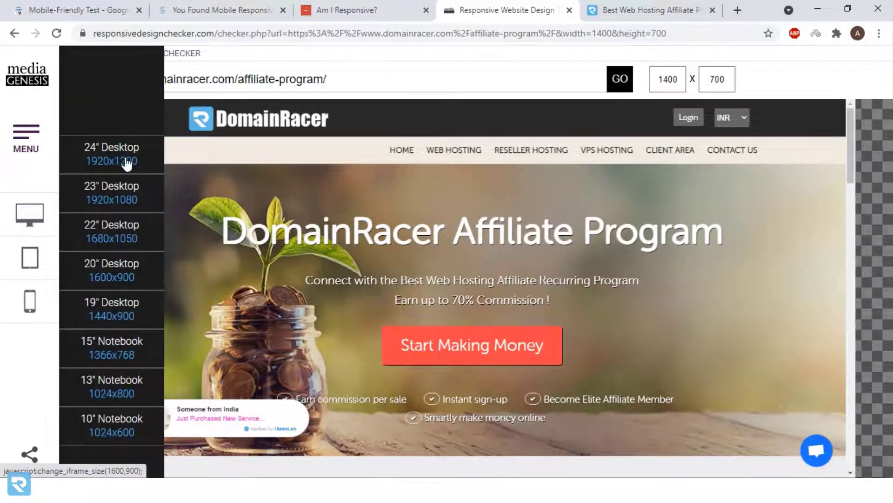
left_click(29, 260)
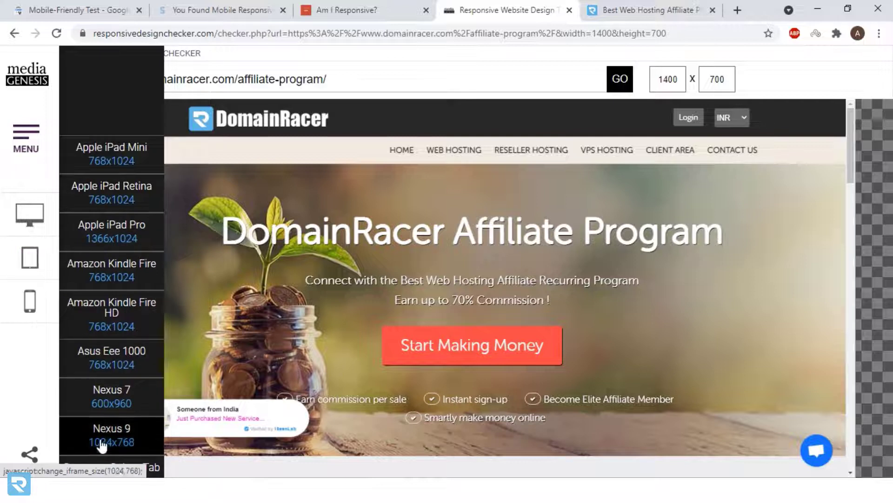
left_click(30, 302)
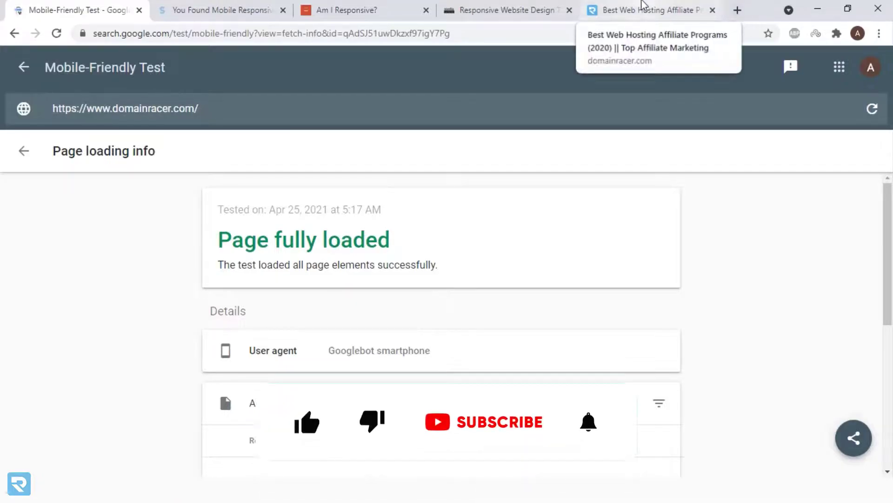
Step: Open the live DomainRacer affiliate program page, inspect it with the developer tools and turn on device emulation
left_click(640, 9)
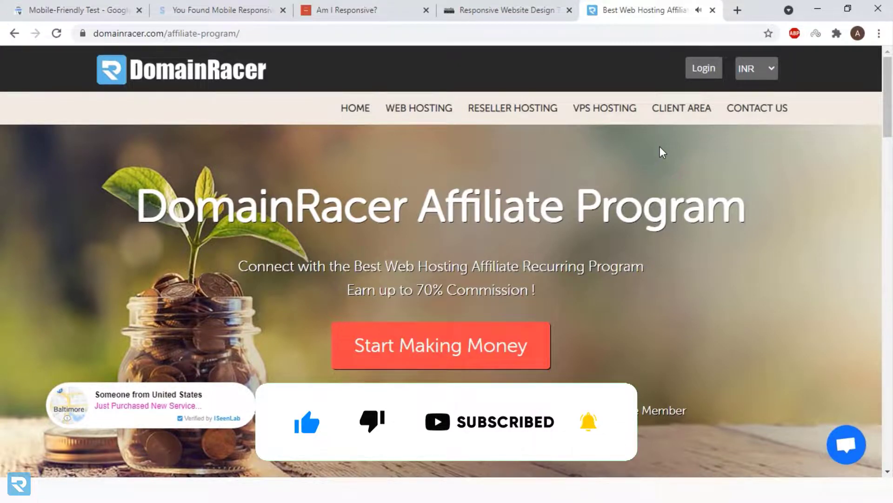
right_click(622, 174)
left_click(666, 345)
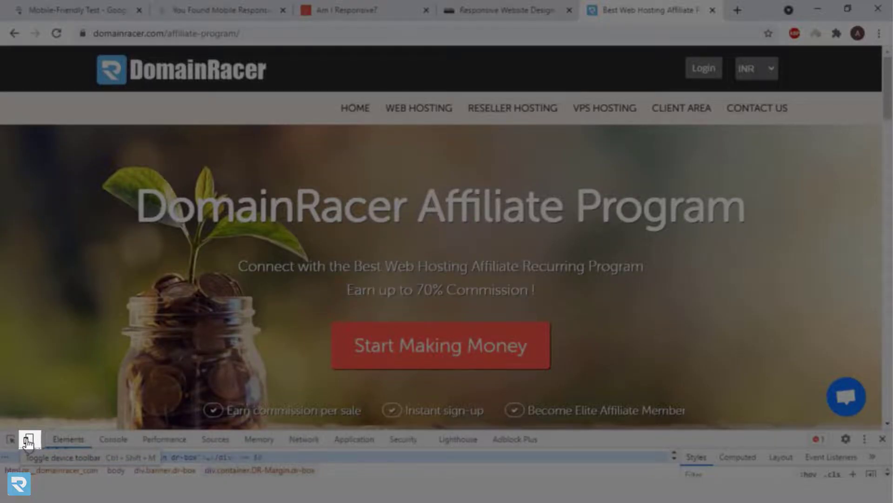
left_click(28, 440)
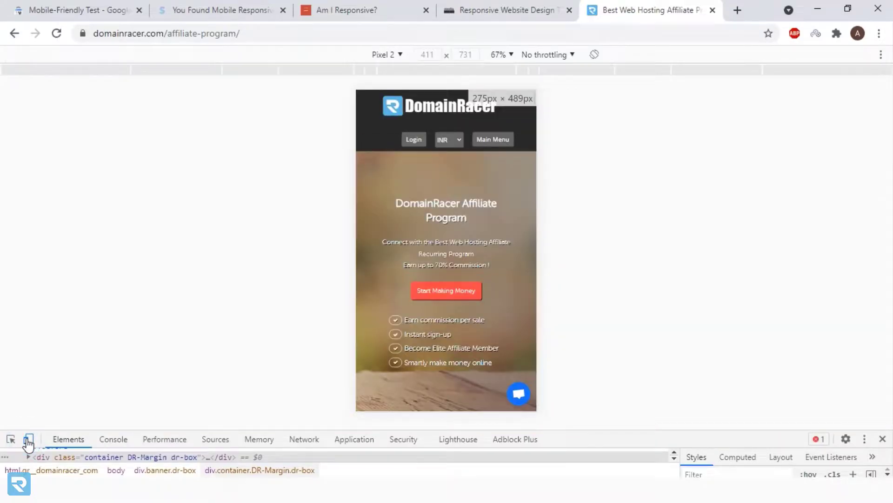
Step: Set the emulated device to iPad Pro and look through the affiliate page in that layout
left_click(381, 56)
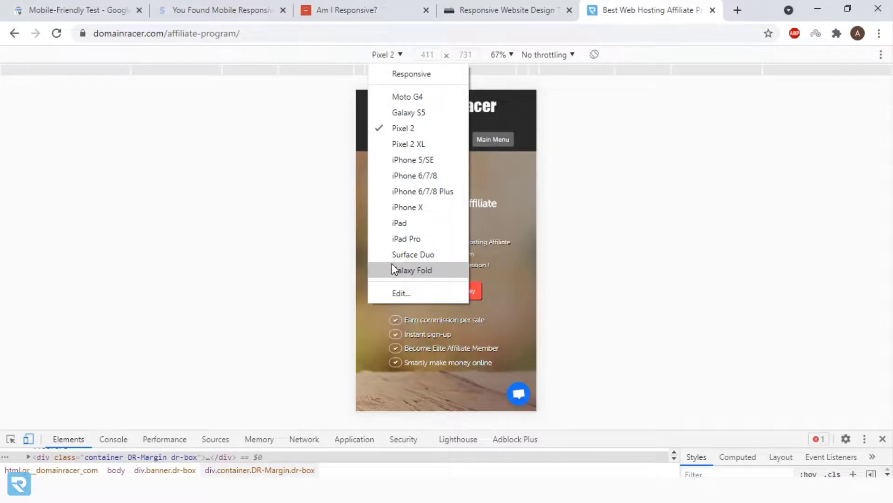
left_click(398, 239)
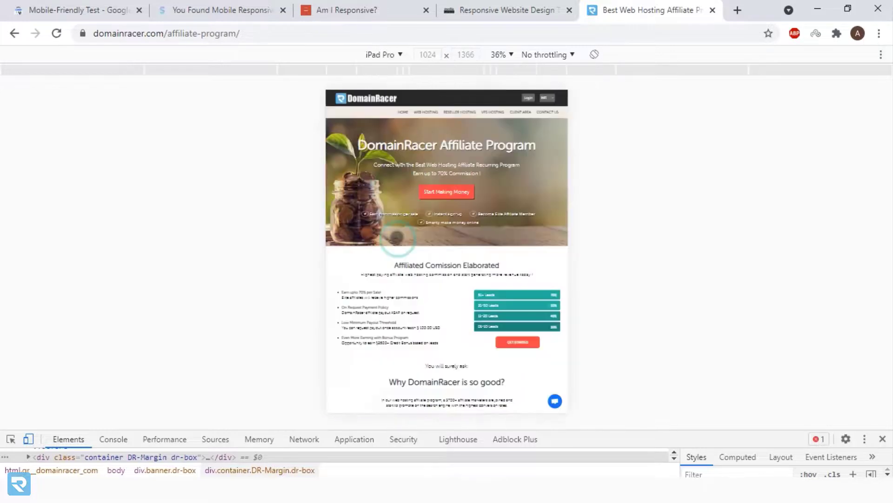
scroll(539, 196, "down", 10)
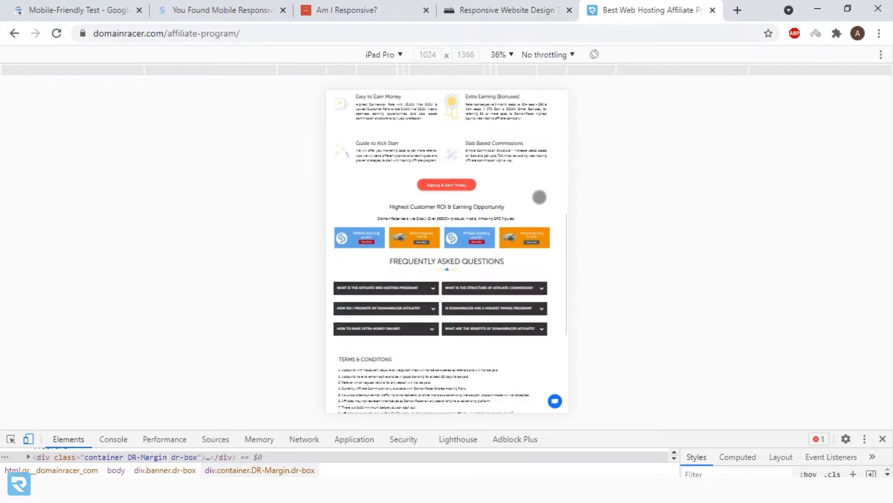
scroll(539, 196, "up", 10)
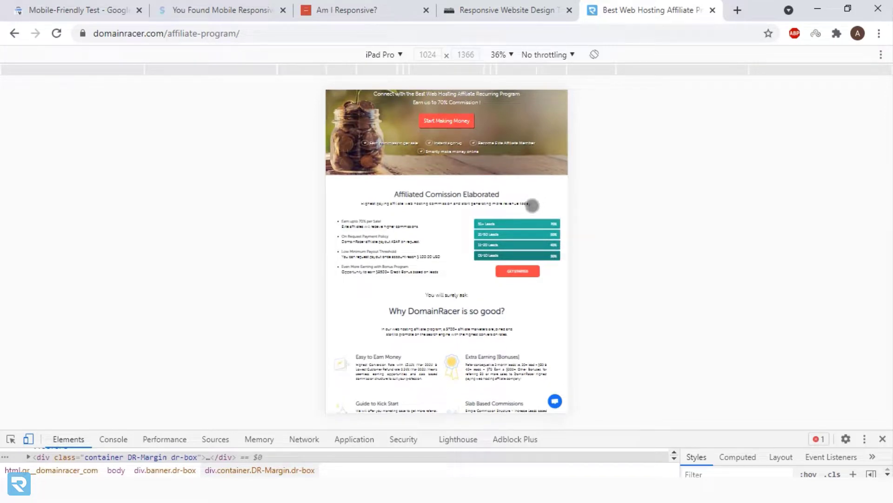
scroll(532, 205, "up", 1)
scroll(532, 205, "up", 2)
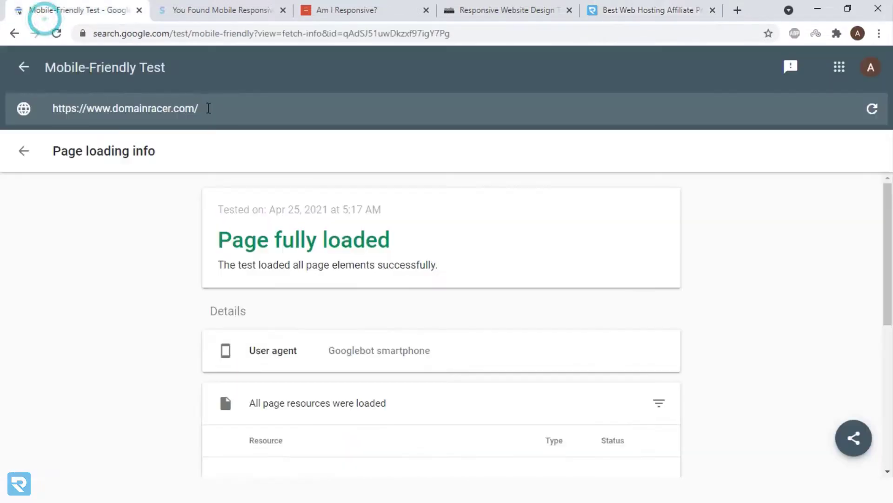
Step: Revisit the open responsiveness testing pages one after another and return to the Mobile-Friendly Test
left_click(45, 18)
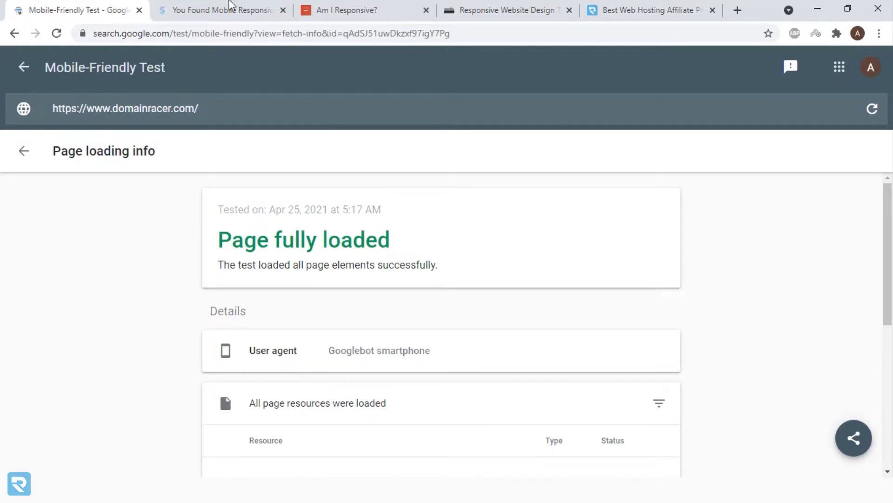
left_click(226, 10)
left_click(345, 9)
left_click(454, 9)
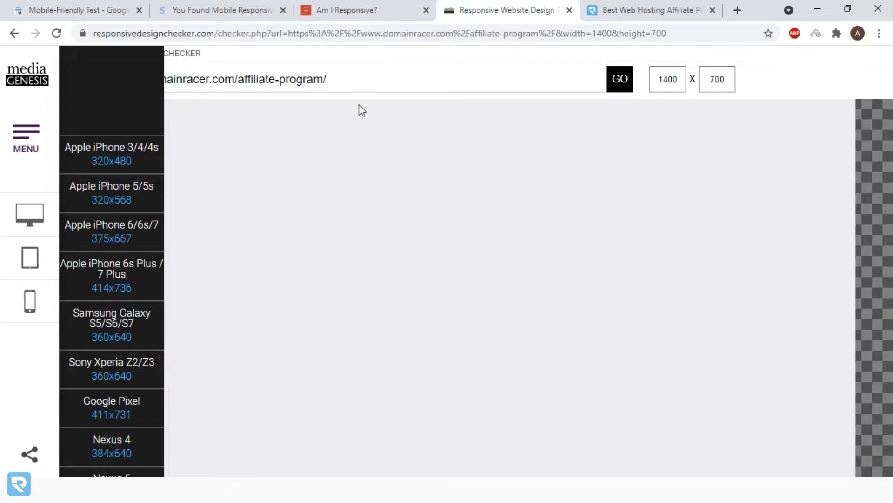
key("ctrl+1")
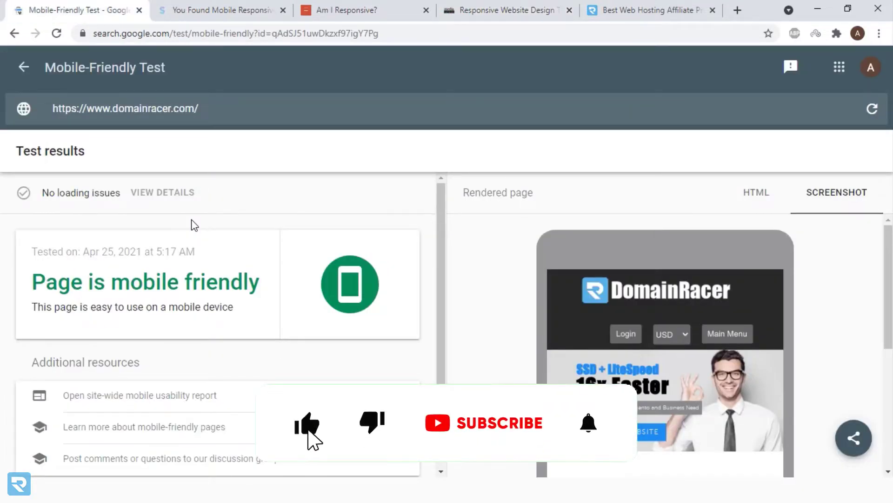